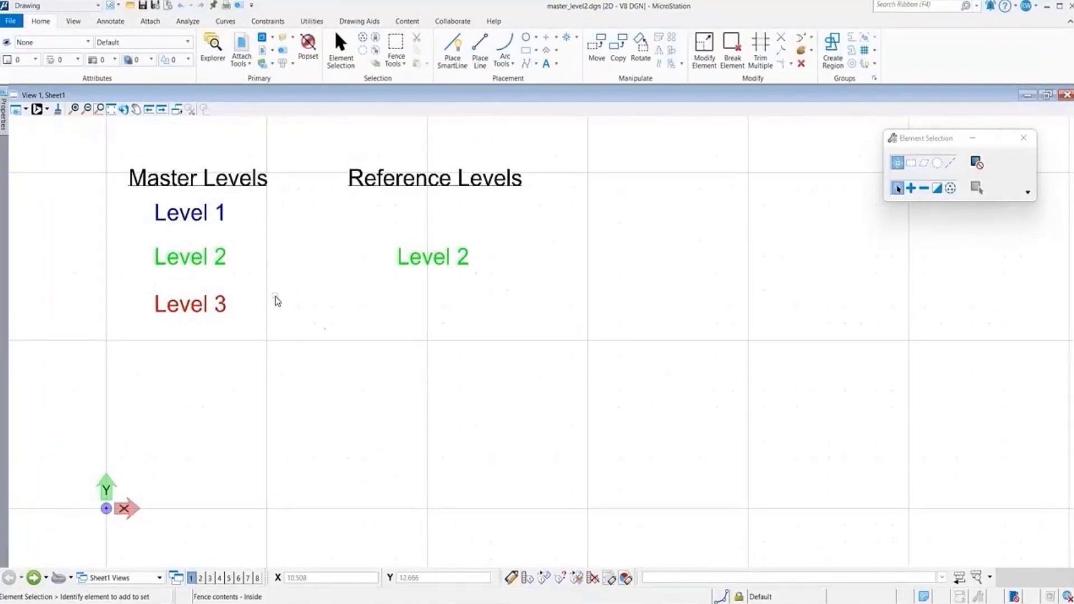
# Step: View the 2D Metric Design model and return to Sheet1 Views to compare their displayed levels
pyautogui.click(143, 577)
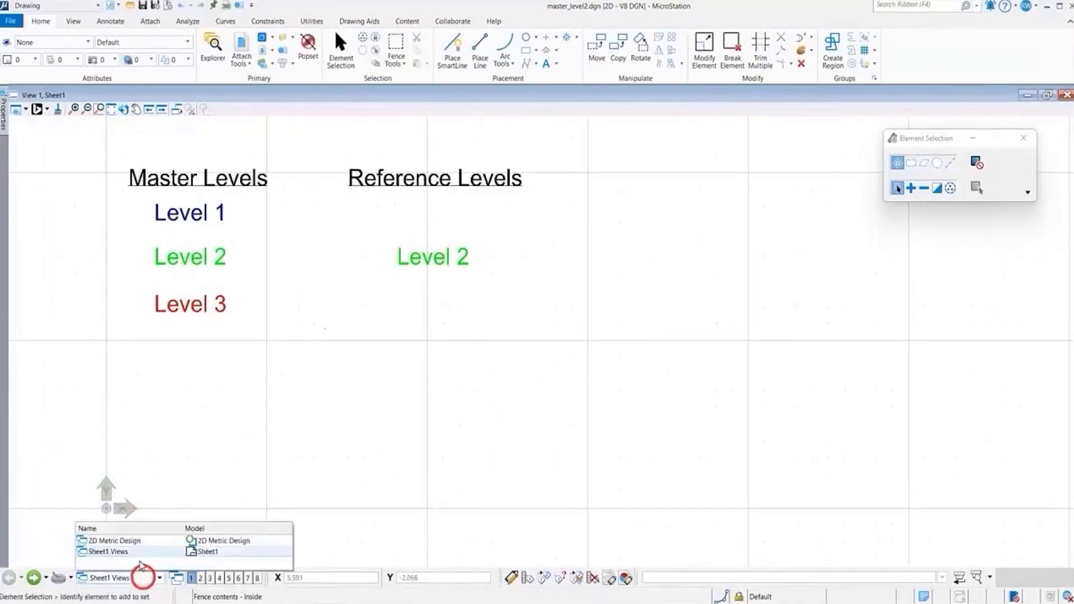
pyautogui.click(136, 542)
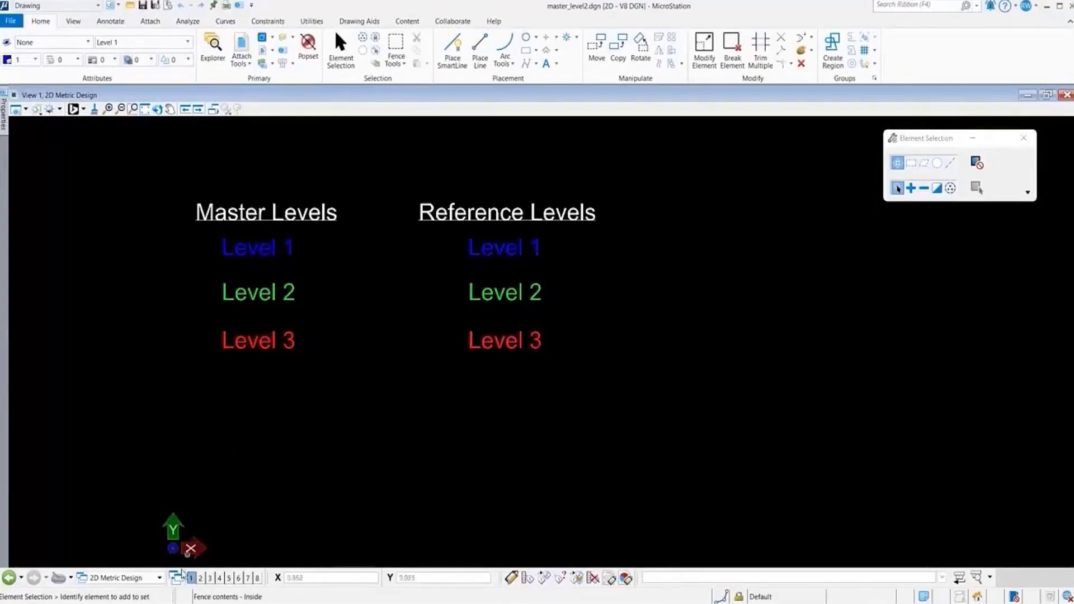
pyautogui.click(145, 581)
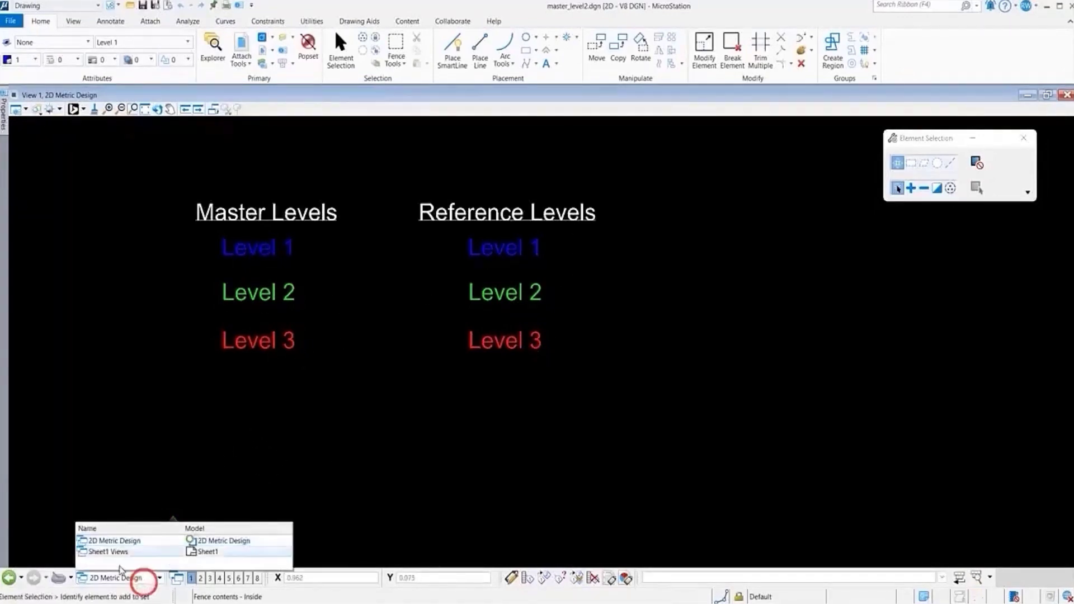
pyautogui.click(117, 555)
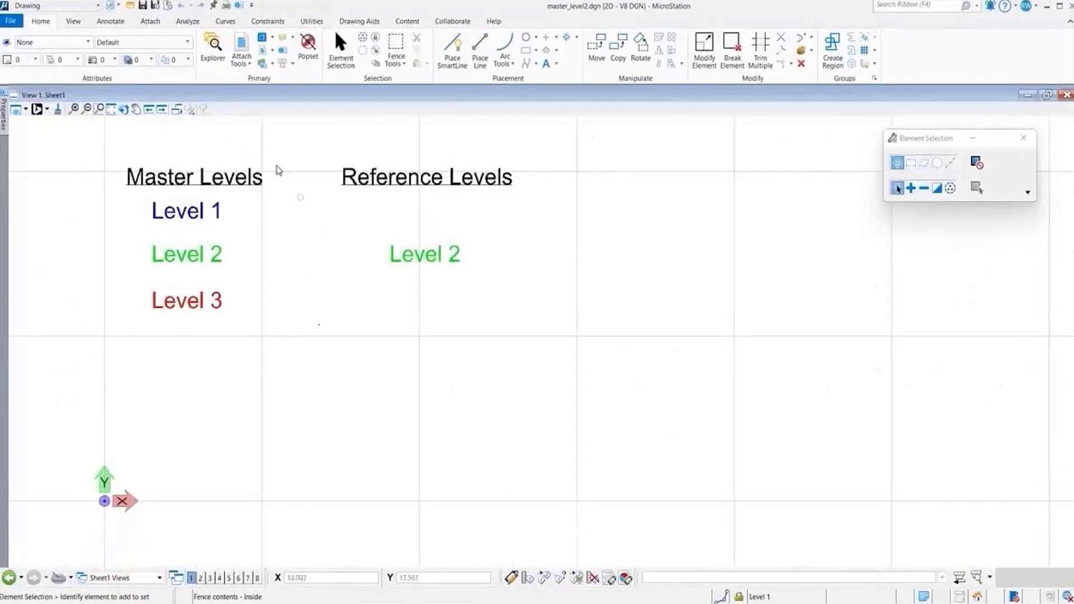
# Step: Examine the sheet's references by expanding the hierarchy down to the nested reference_level.dgn, and minimize the References dialog
pyautogui.click(242, 58)
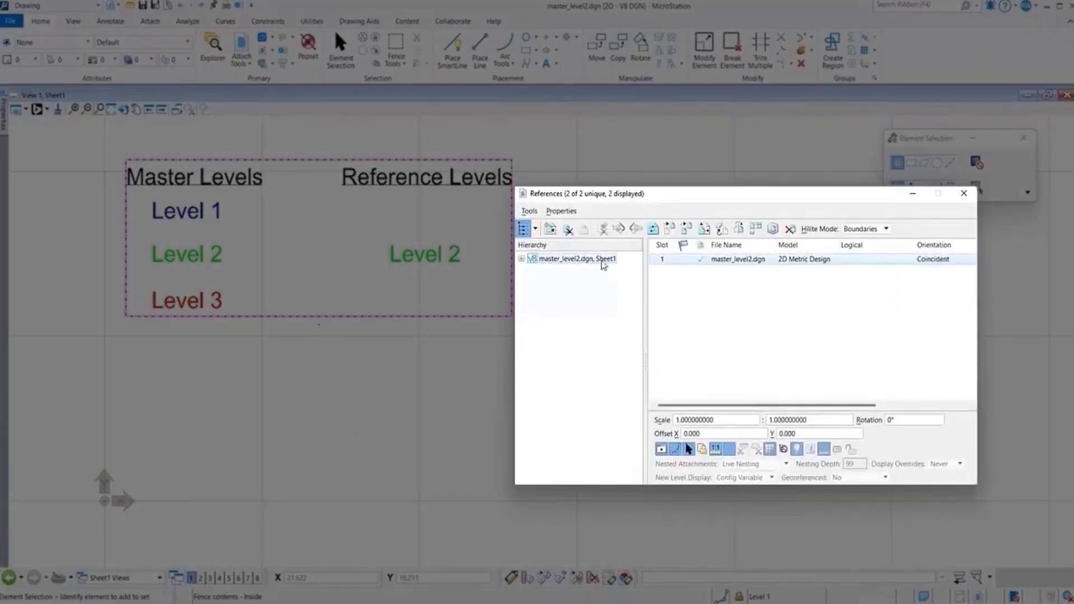
pyautogui.click(522, 259)
pyautogui.click(533, 272)
pyautogui.click(567, 284)
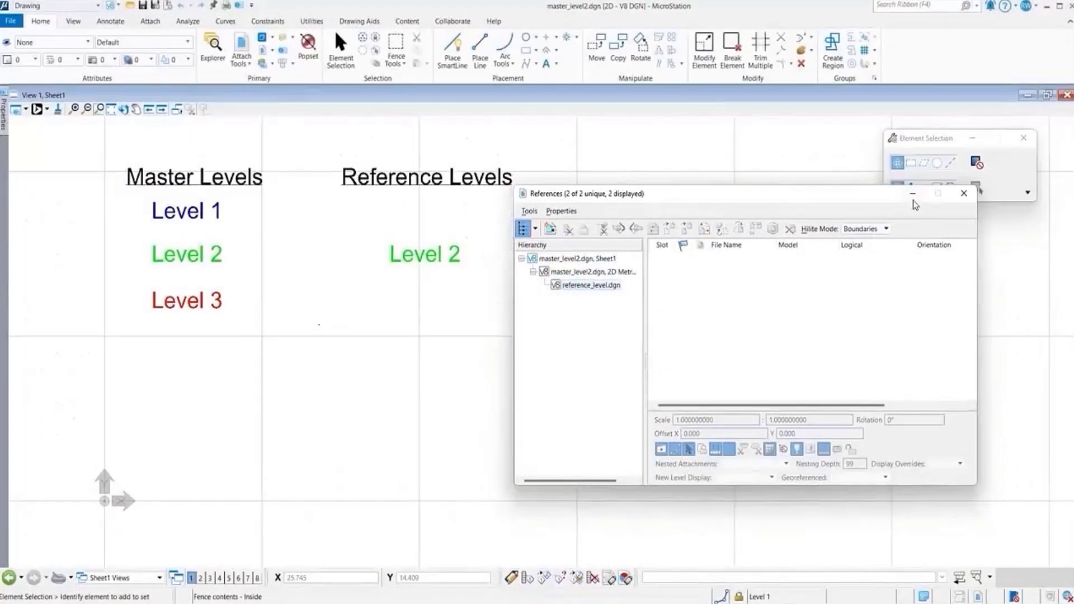
pyautogui.click(913, 193)
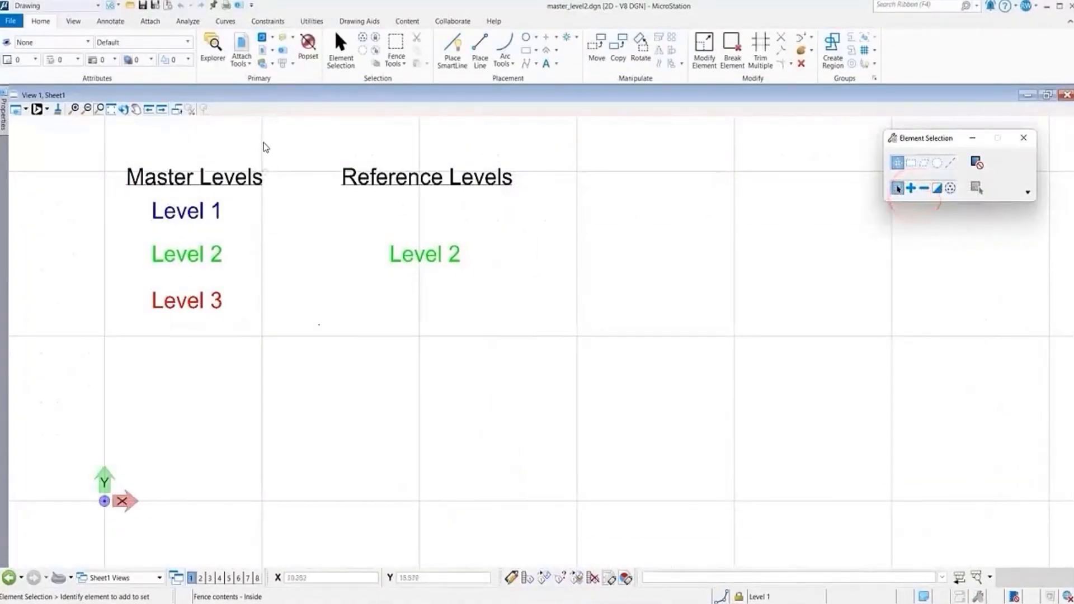
# Step: Inspect the levels of the 2D Metric Design attachment and reference_level.dgn in Level Manager, keeping the sheet's level text uncovered
pyautogui.click(258, 63)
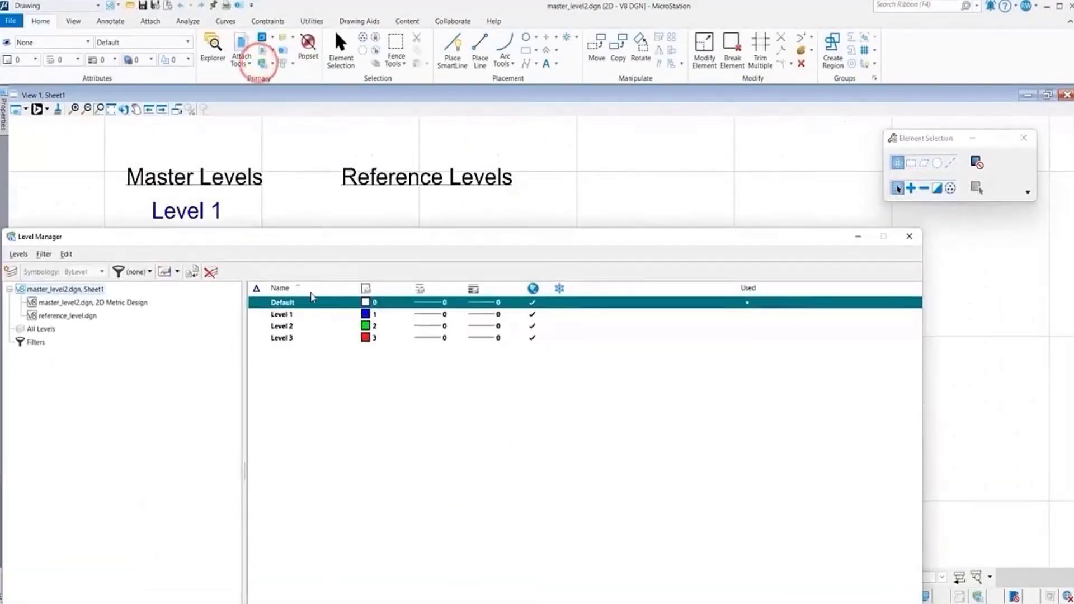
pyautogui.moveTo(340, 236); pyautogui.dragTo(513, 180)
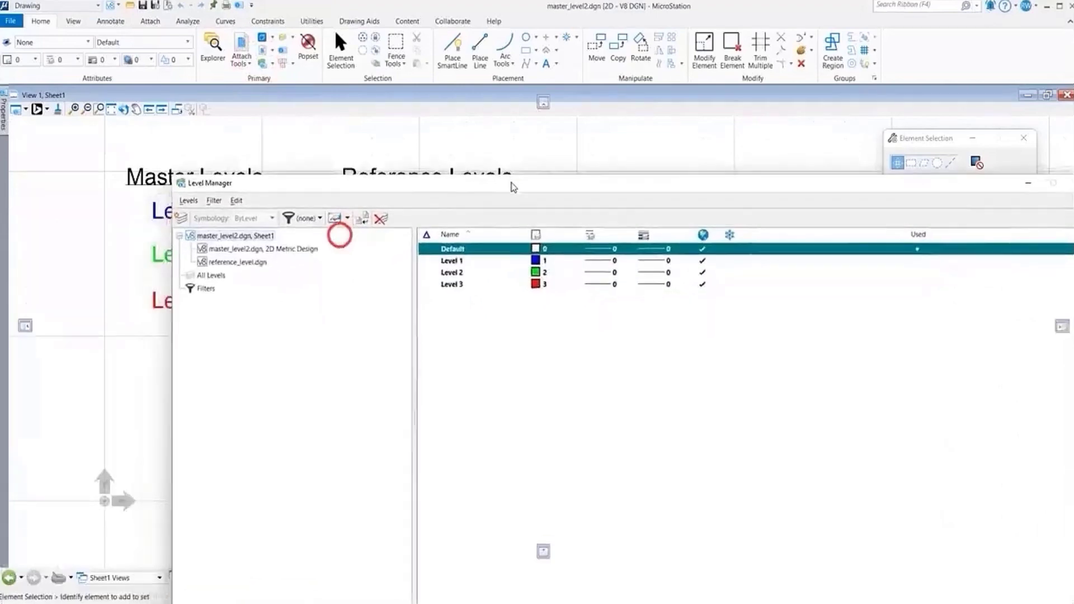
pyautogui.click(227, 246)
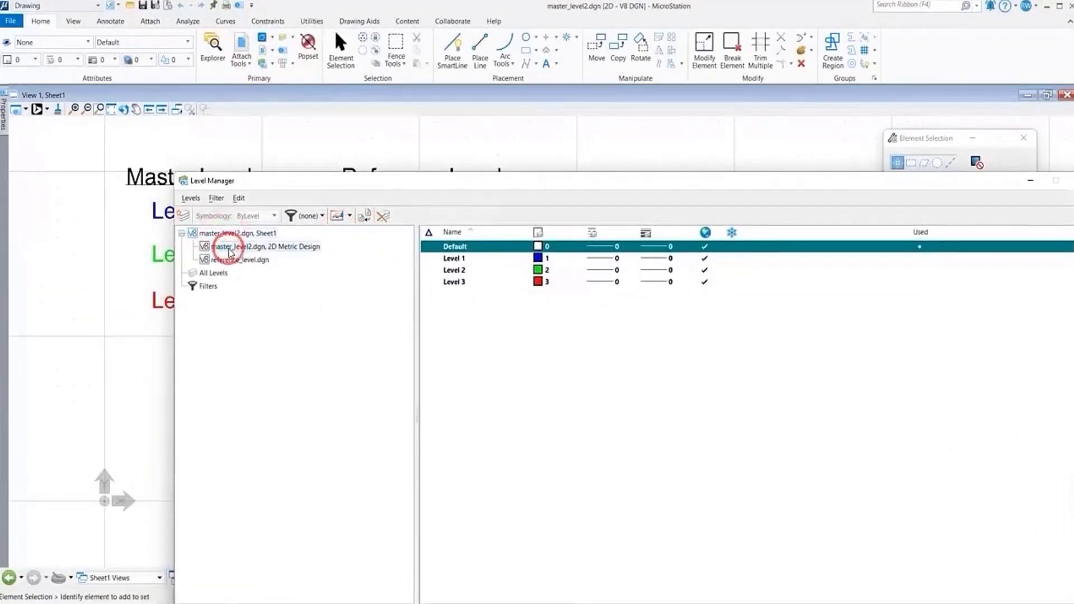
pyautogui.click(246, 260)
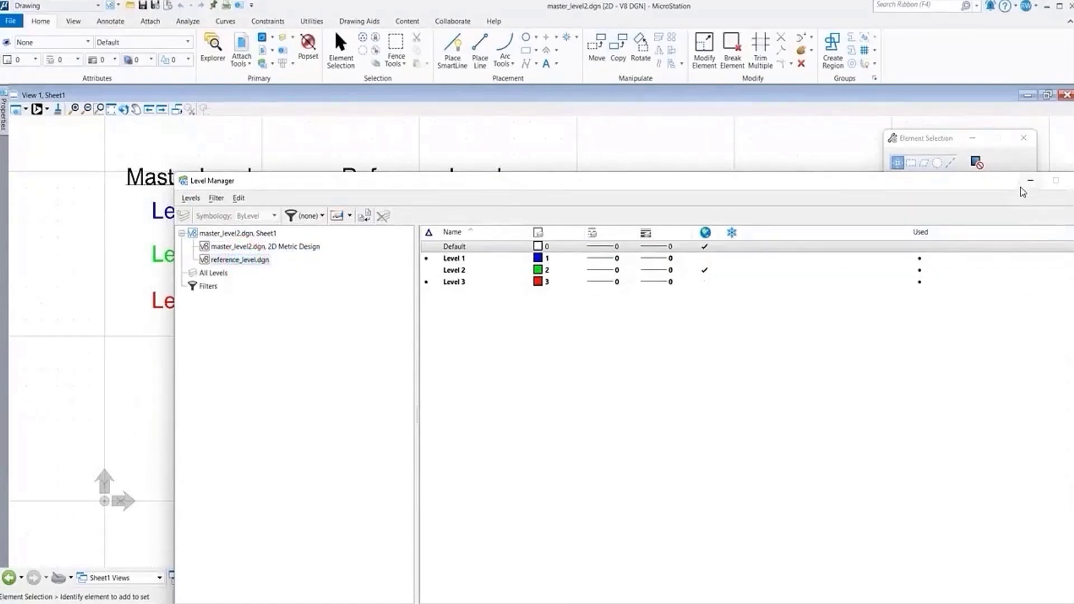
pyautogui.moveTo(698, 188)
pyautogui.mouseDown()
pyautogui.moveTo(559, 295)
pyautogui.moveTo(573, 345)
pyautogui.mouseUp()
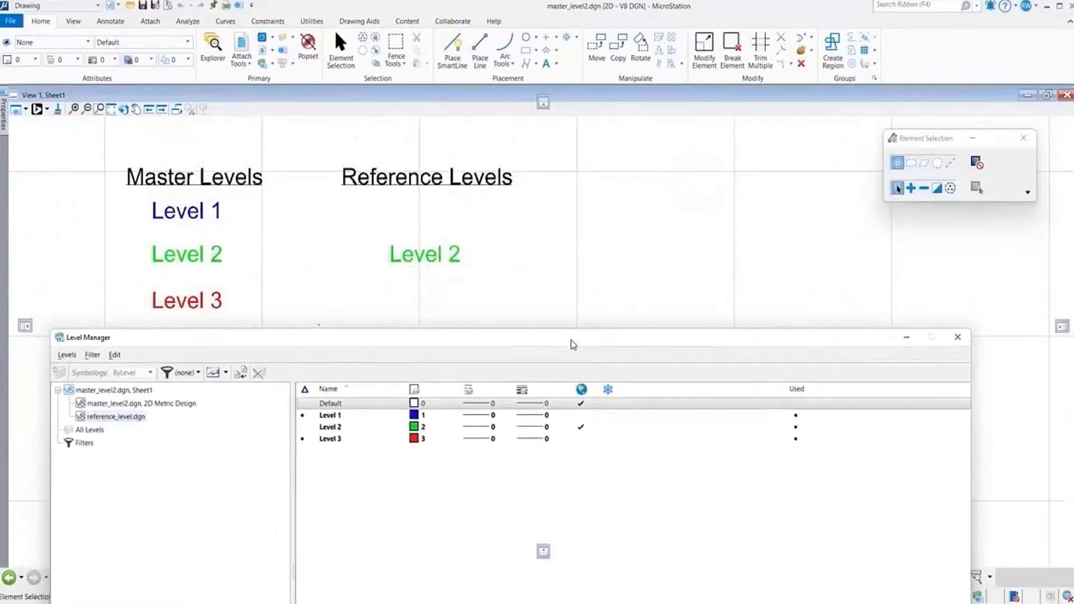
# Step: Toggle the global display of Level 1 and Level 3 in reference_level.dgn on and back off, and minimize Level Manager
pyautogui.click(582, 416)
pyautogui.click(582, 415)
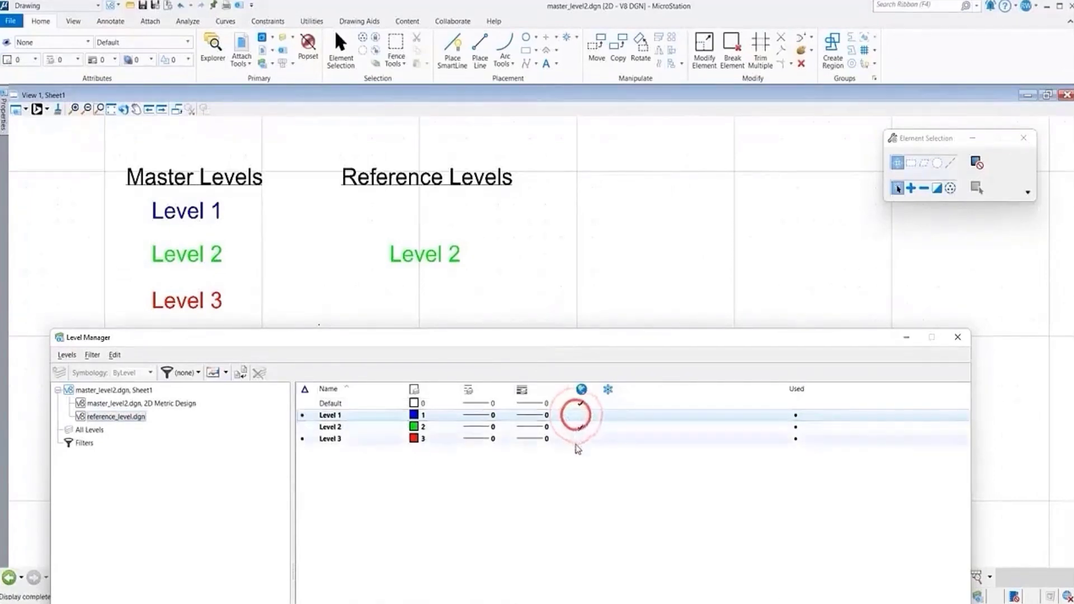
pyautogui.click(576, 439)
pyautogui.click(577, 439)
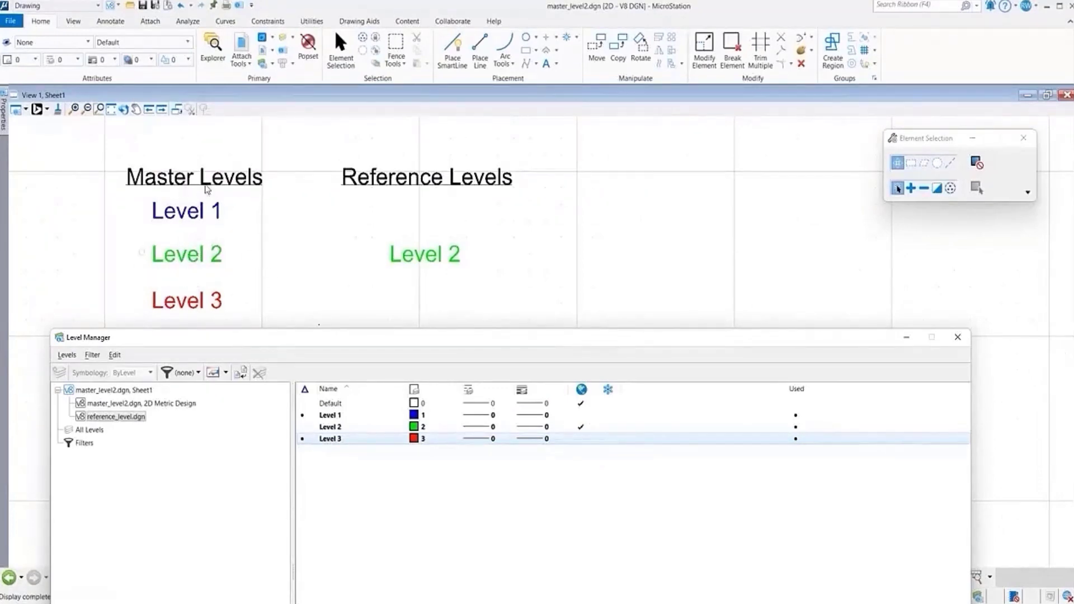
pyautogui.click(907, 338)
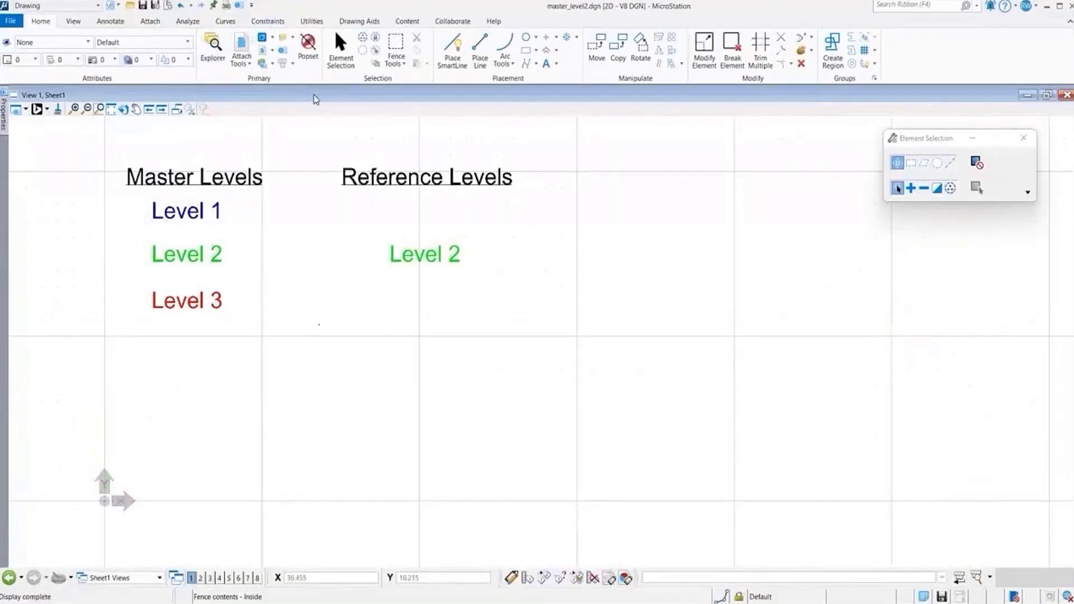
# Step: Set up a copy of the sheet file in the Scenario3 folder named master_level2_1, using the Autodesk DWG file type
pyautogui.click(11, 23)
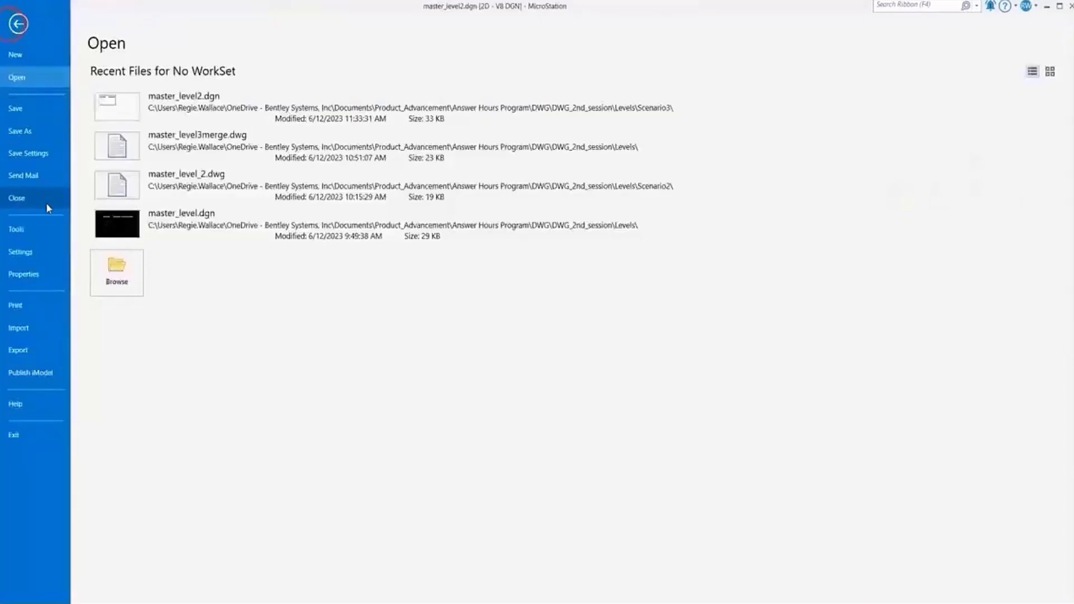
pyautogui.click(26, 132)
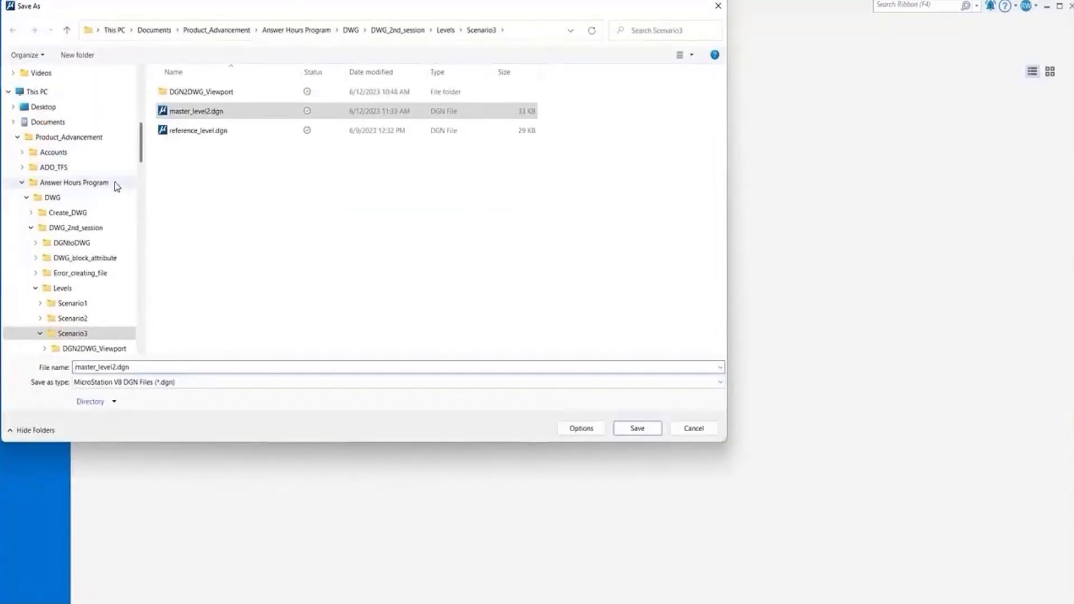
pyautogui.moveTo(137, 160); pyautogui.dragTo(135, 137)
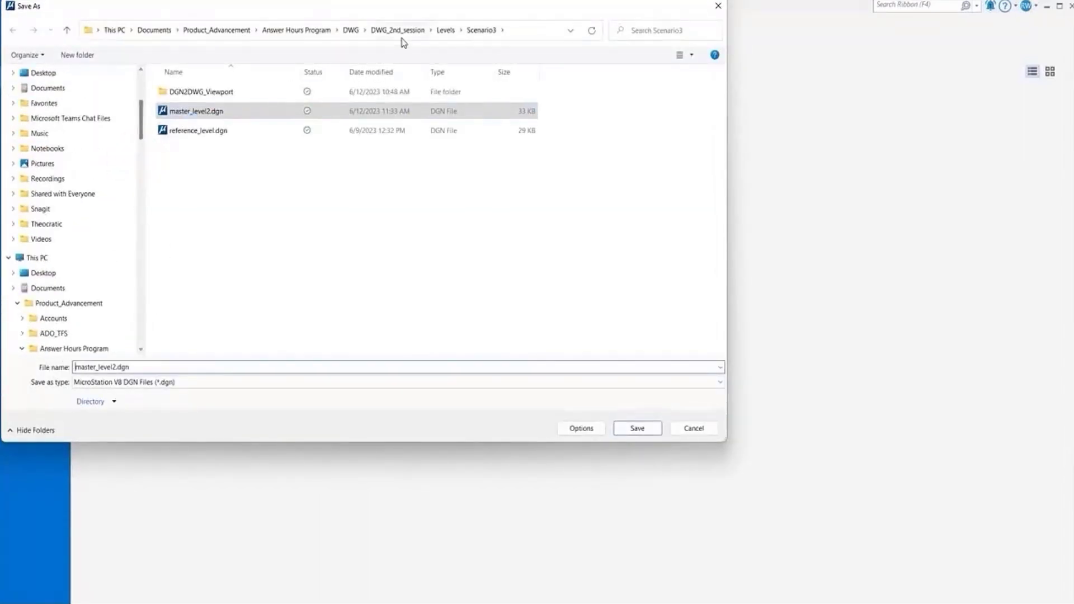
pyautogui.click(119, 367)
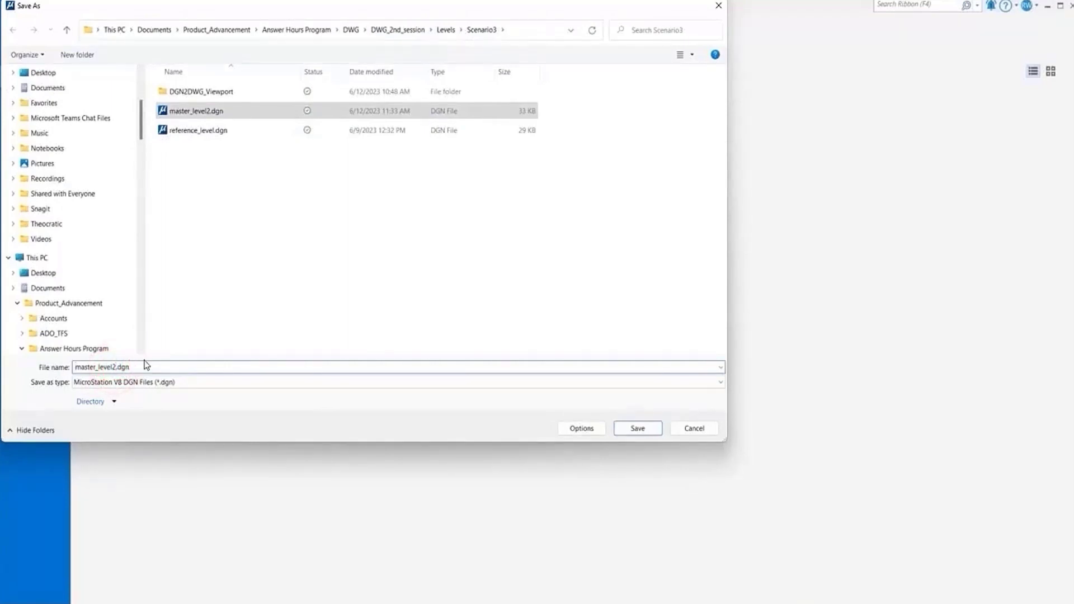
pyautogui.write('_1')
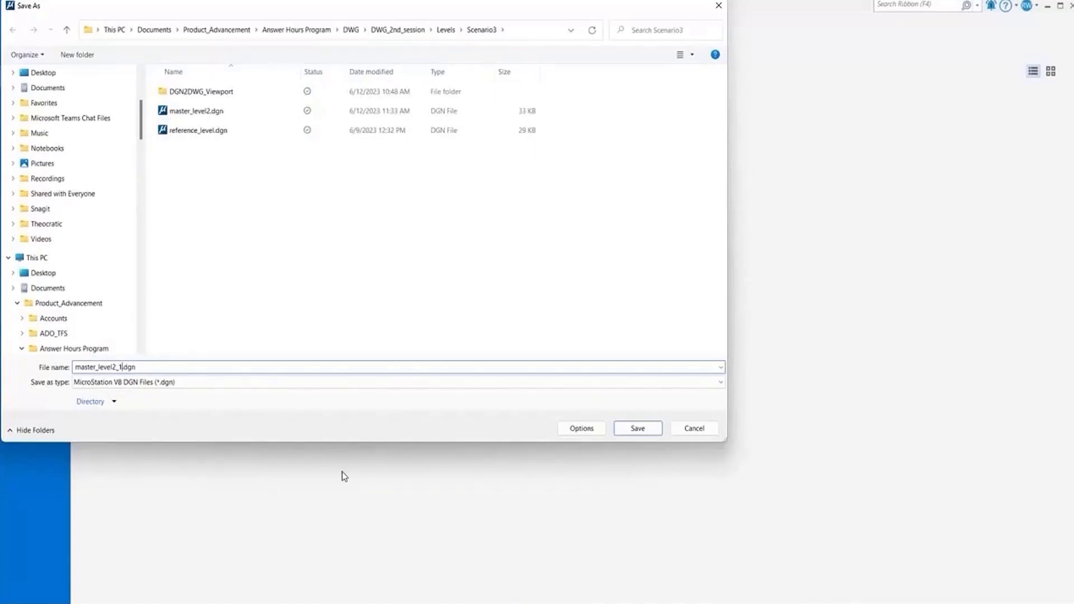
pyautogui.click(593, 436)
pyautogui.click(605, 462)
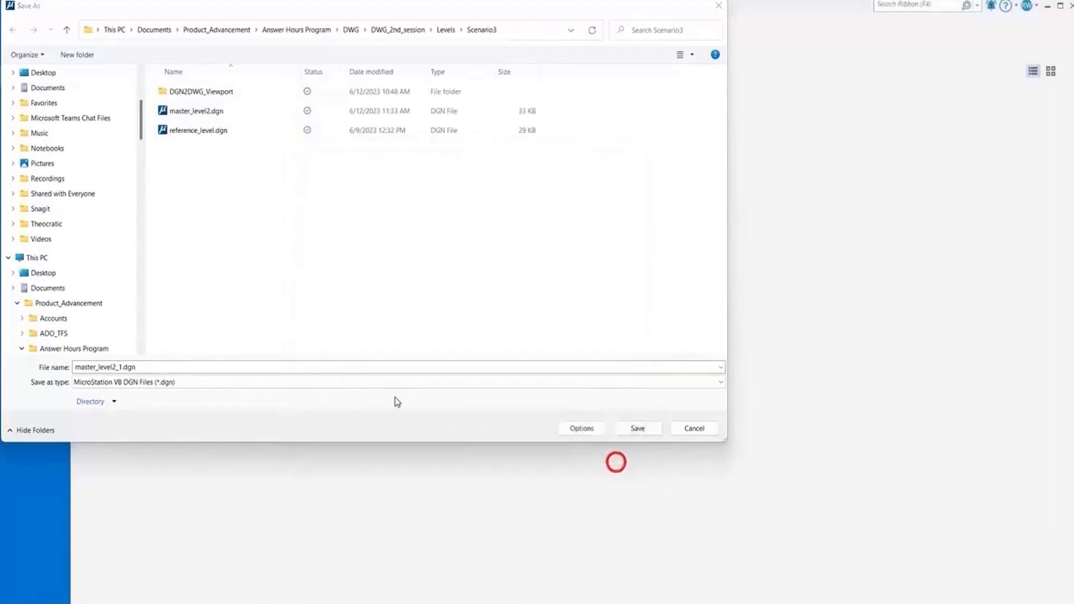
pyautogui.click(396, 382)
pyautogui.click(252, 406)
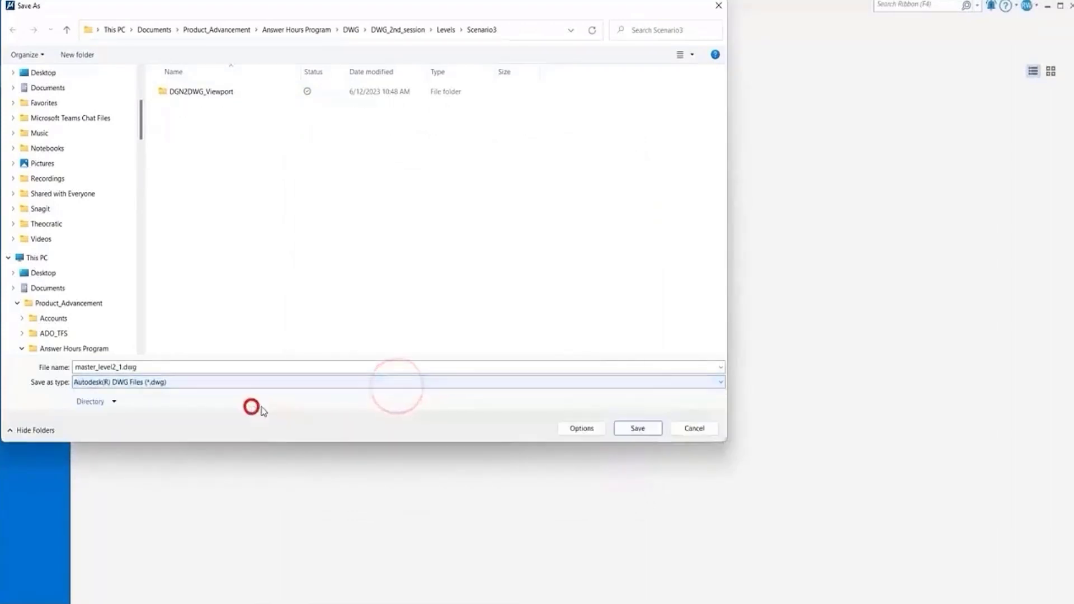
# Step: Review the general and reference options for the DWG export, accept them, and save master_level2_1.dwg
pyautogui.click(603, 435)
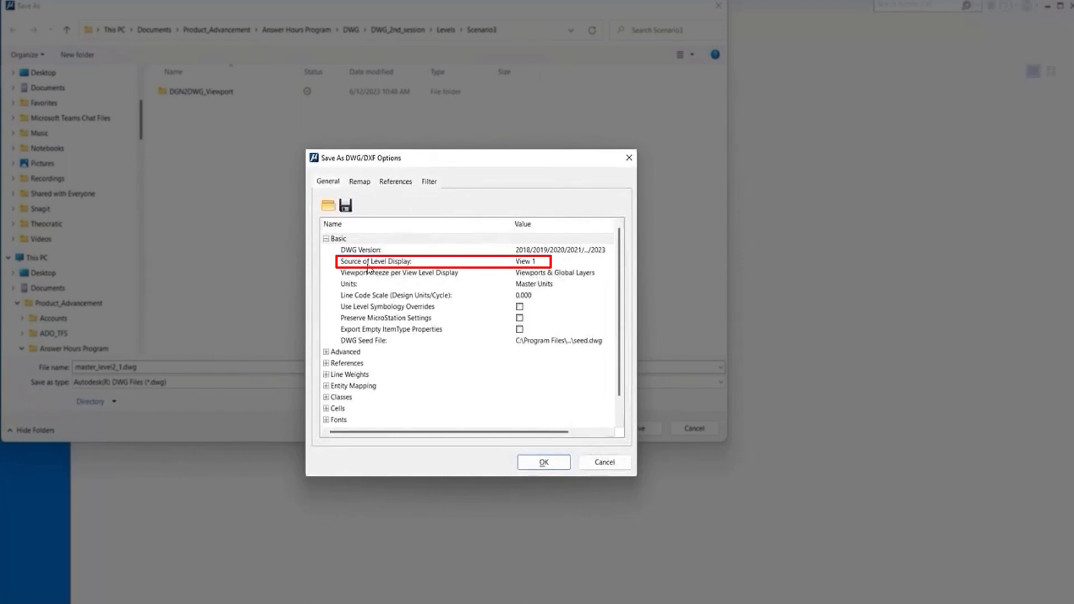
pyautogui.click(394, 181)
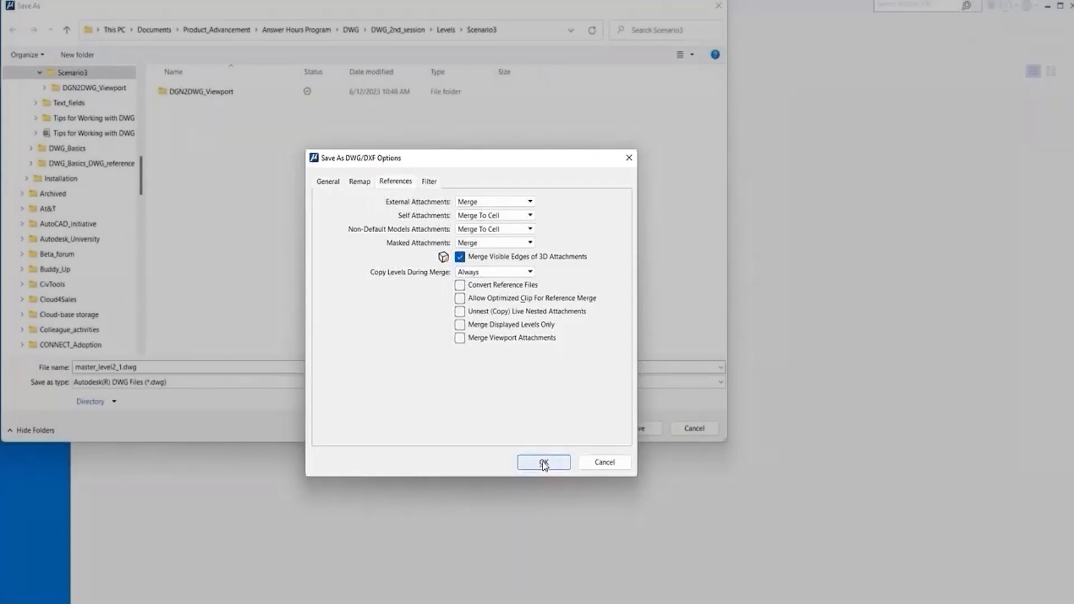
pyautogui.click(541, 462)
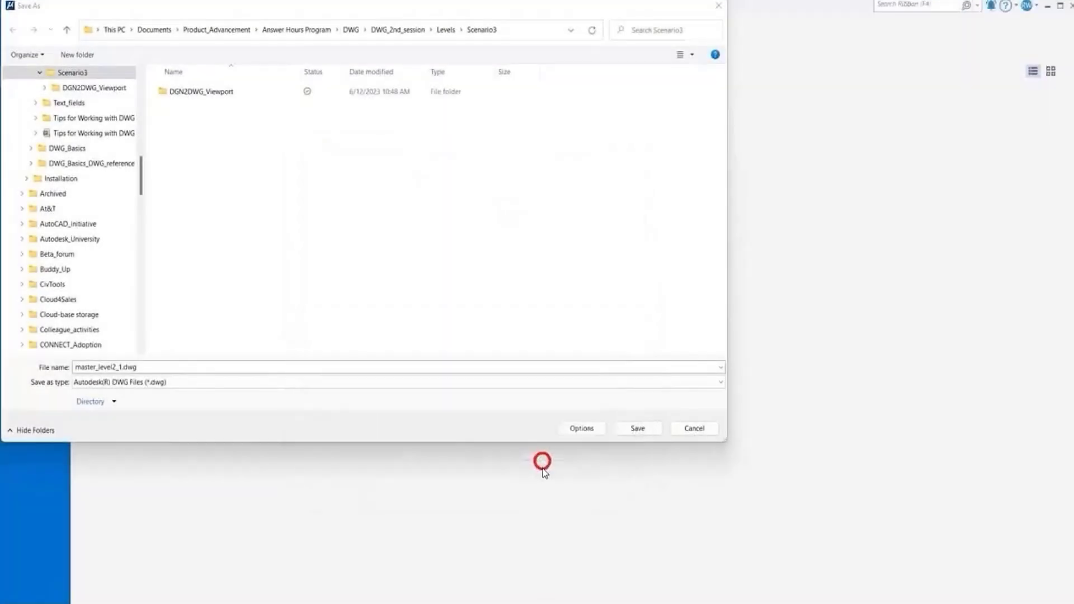
pyautogui.click(629, 432)
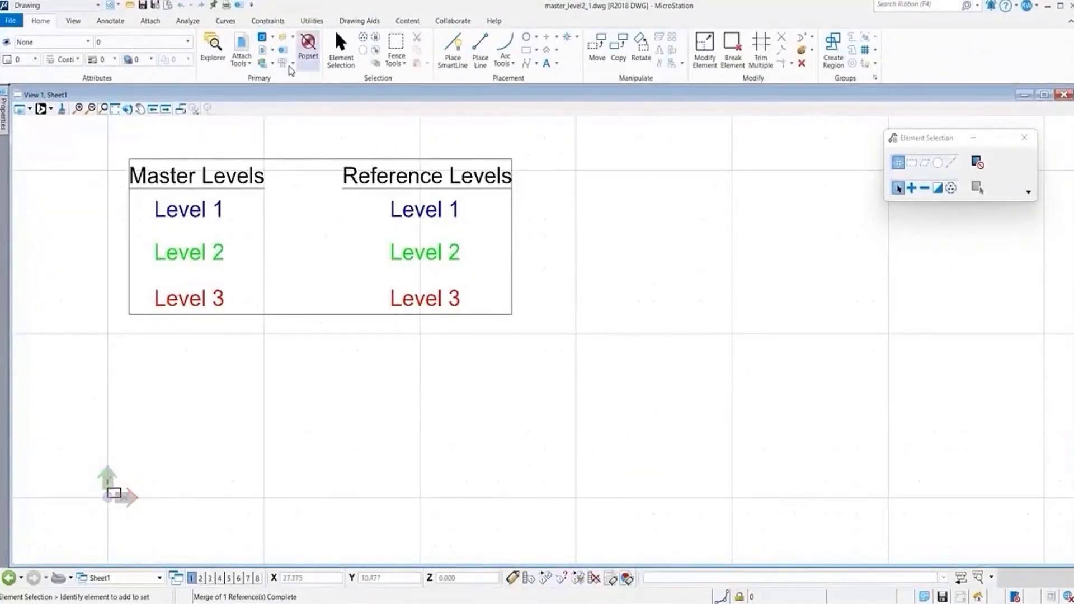
# Step: Examine the reference hierarchy and the merged levels of the exported master_level2_1.dwg
pyautogui.click(242, 49)
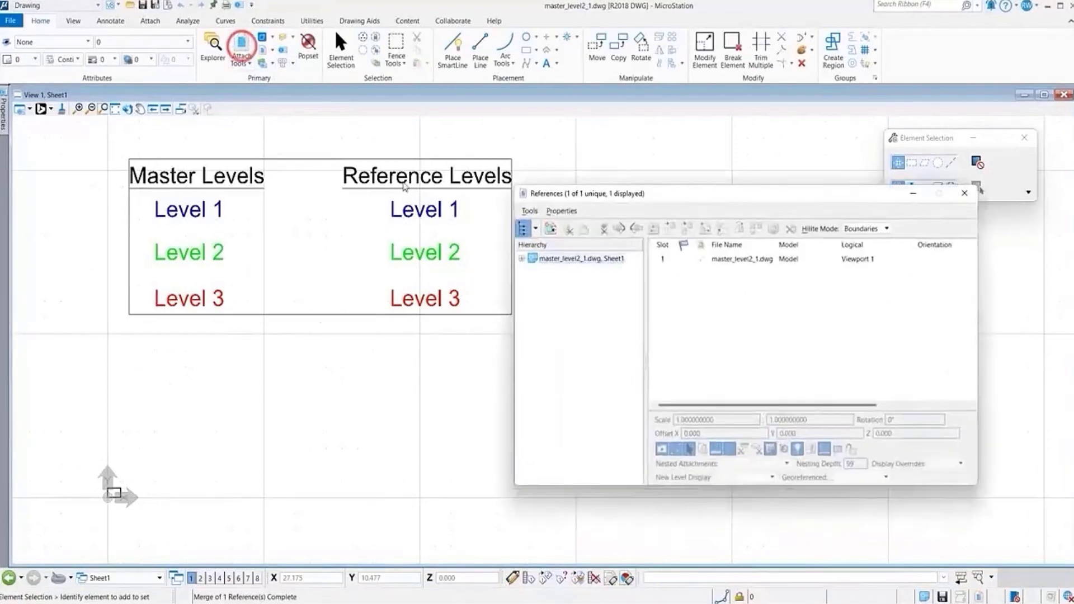
pyautogui.click(522, 259)
pyautogui.click(566, 273)
pyautogui.click(914, 193)
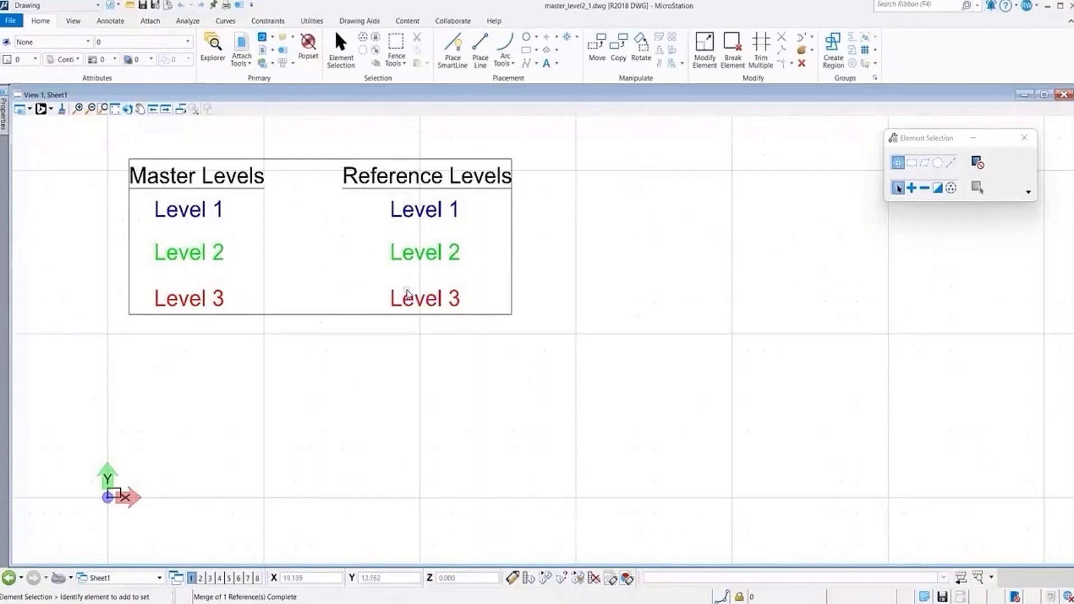
pyautogui.click(262, 64)
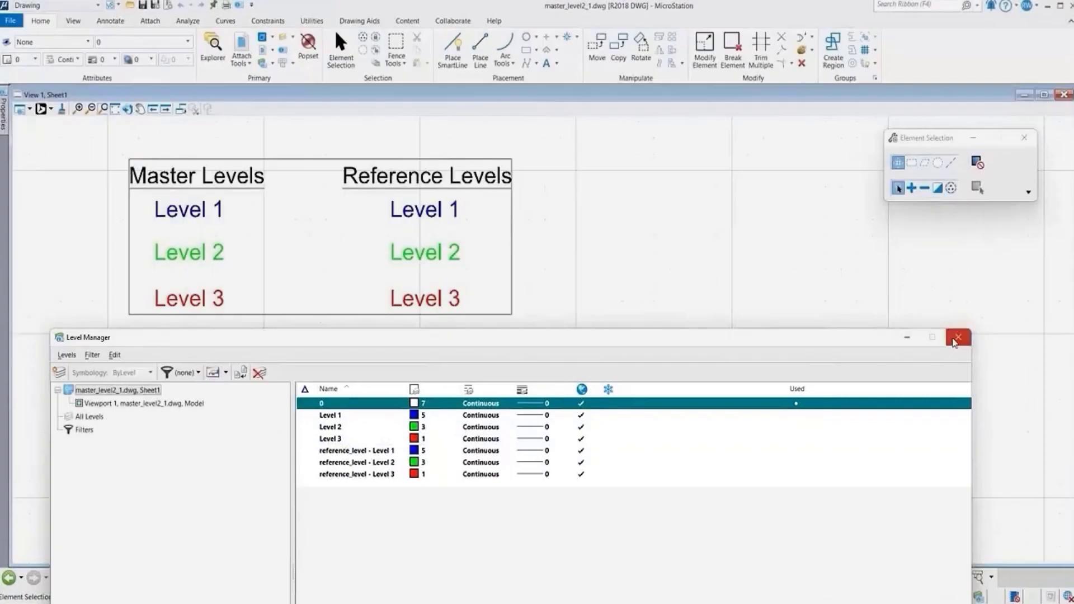
pyautogui.click(957, 338)
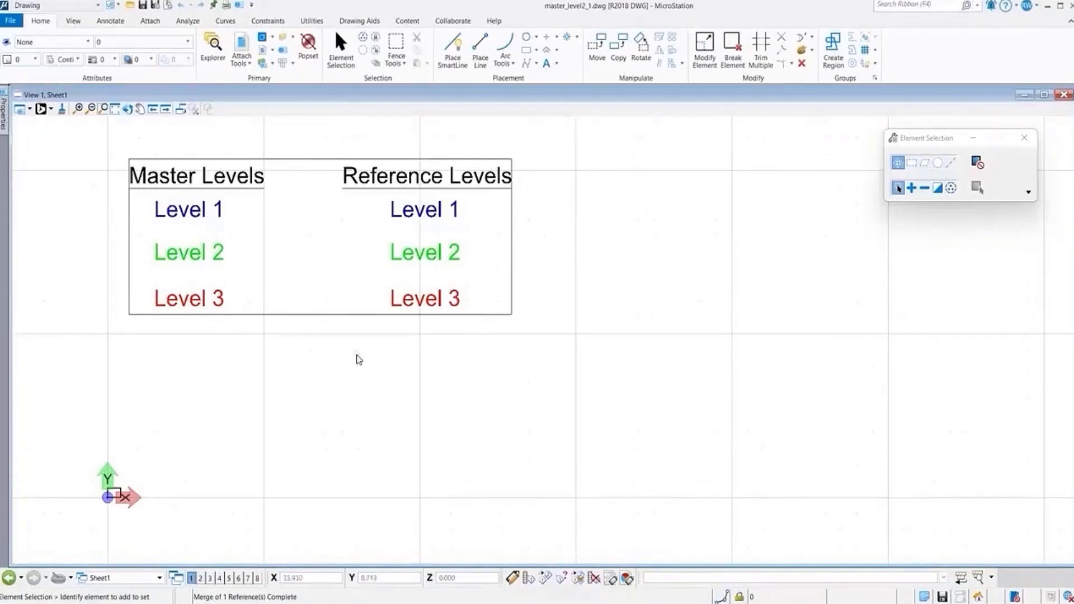
# Step: Return to master_level2.dgn and set up another copy in the Scenario3 folder named master_level2_2, using the Autodesk DWG file type
pyautogui.click(9, 579)
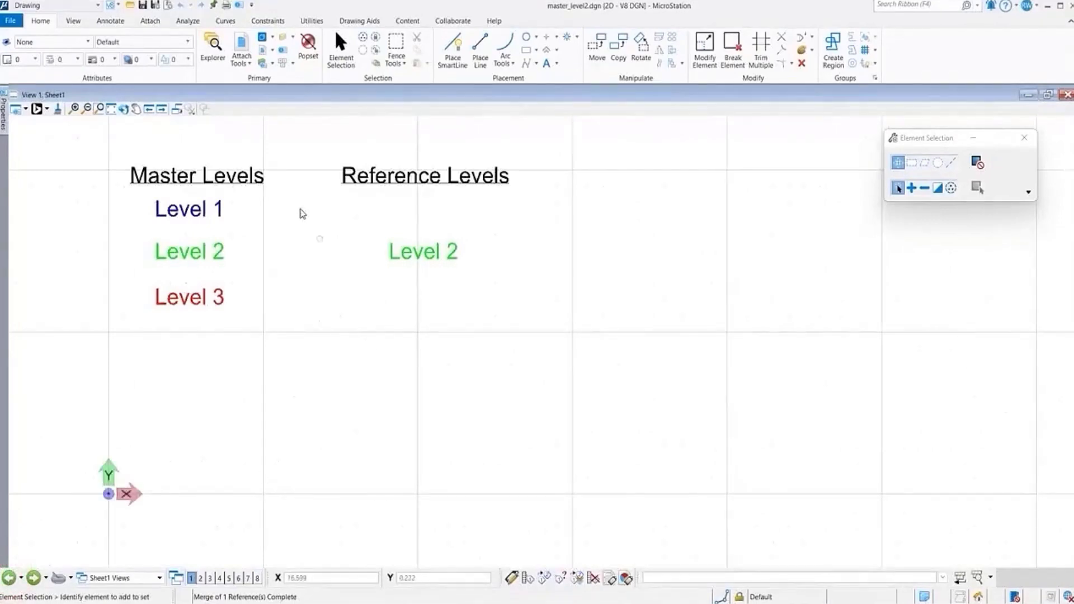
pyautogui.click(10, 21)
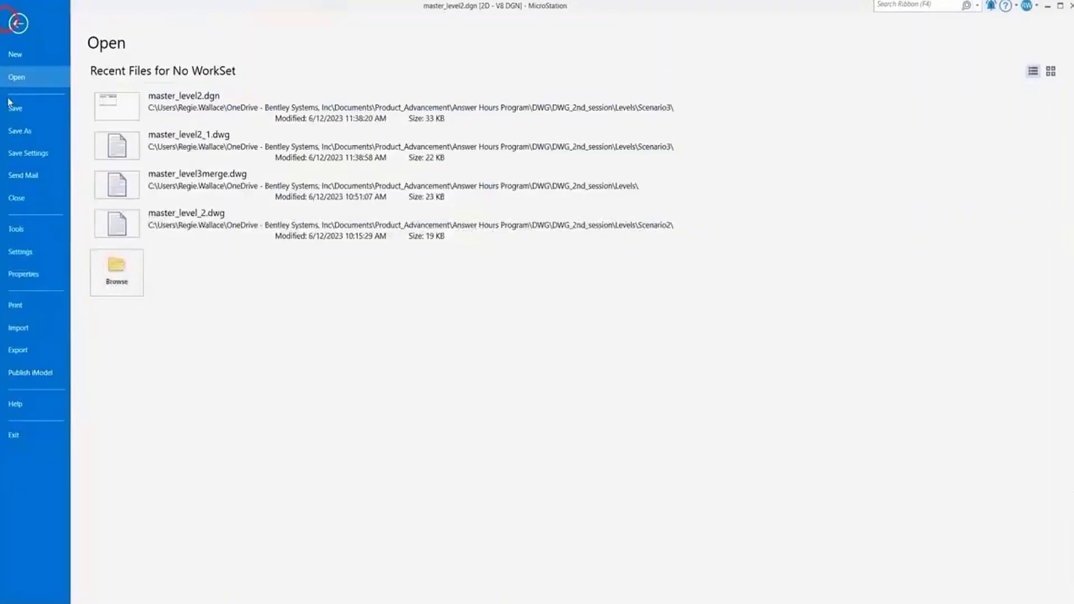
pyautogui.click(23, 130)
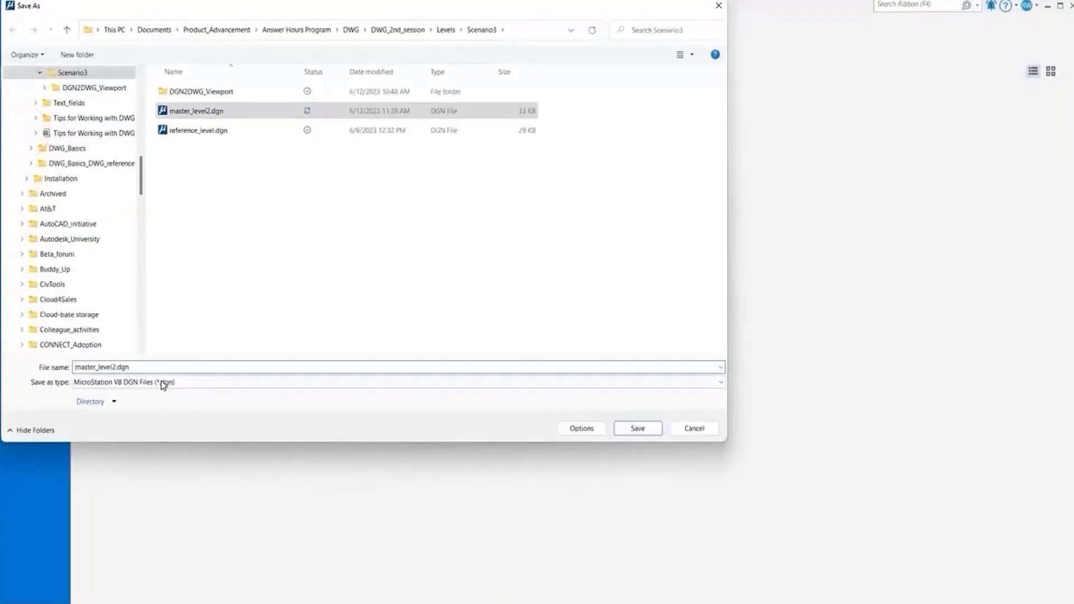
pyautogui.click(138, 382)
pyautogui.click(138, 405)
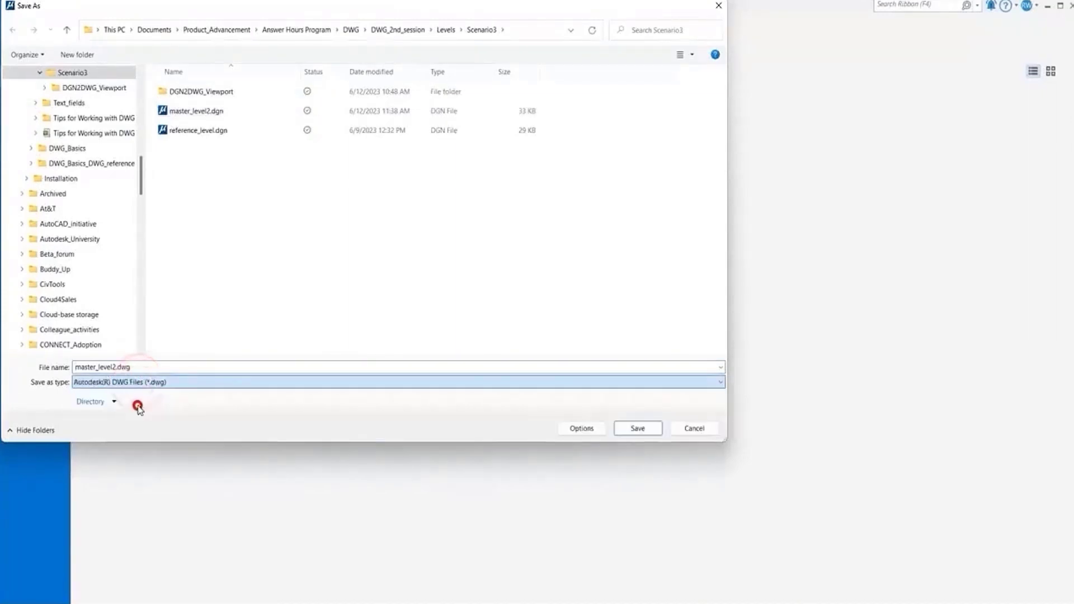
pyautogui.click(202, 110)
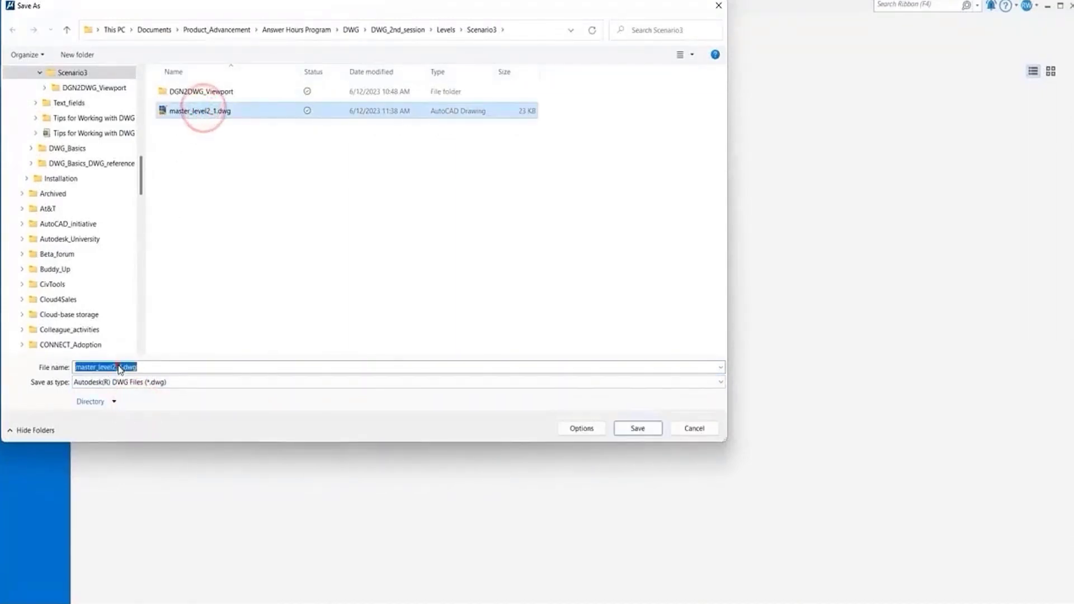
pyautogui.moveTo(118, 367); pyautogui.dragTo(128, 367)
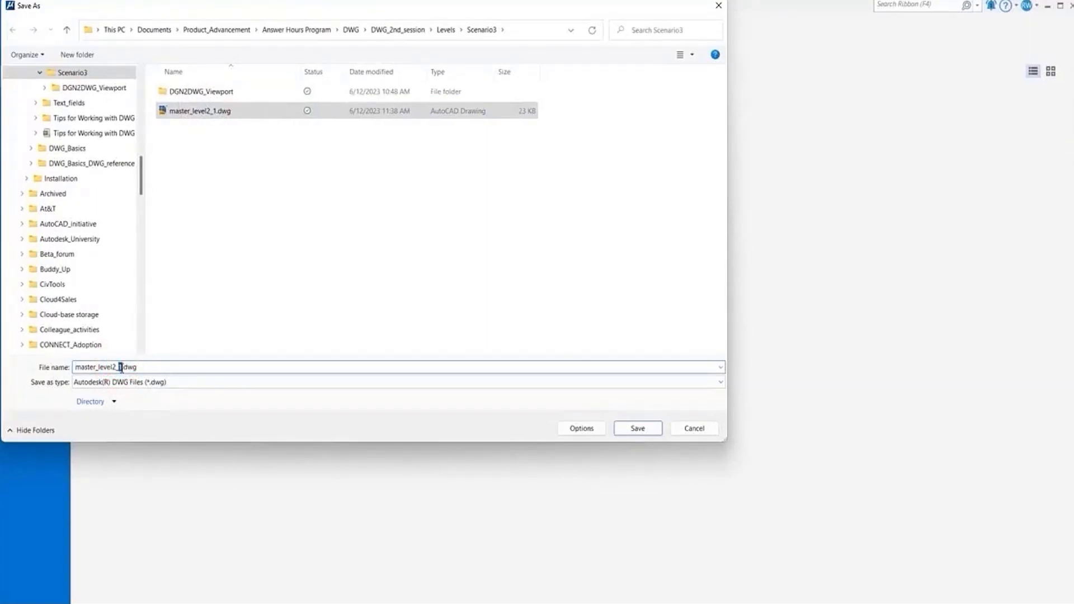
pyautogui.write('2')
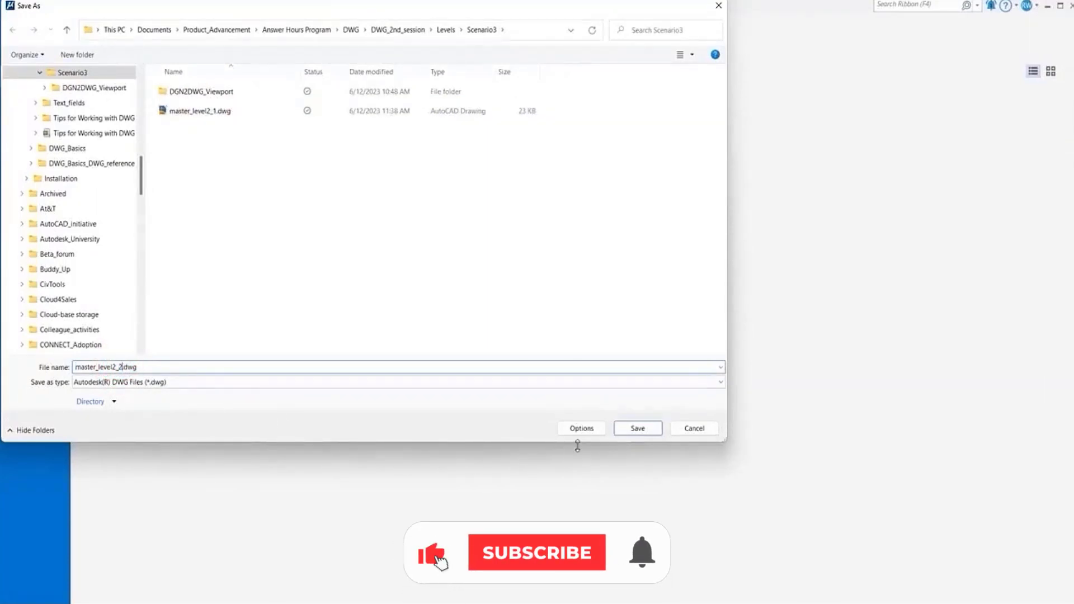
# Step: Enable Merge Viewport Attachments in the reference options of the DWG export, accept the options, and save master_level2_2.dwg
pyautogui.click(582, 429)
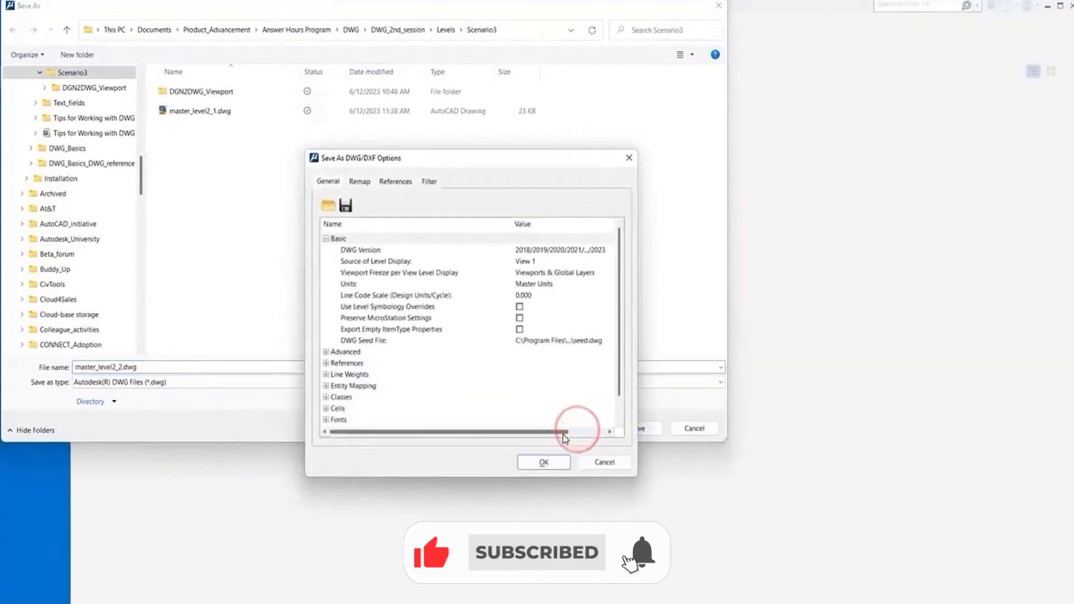
pyautogui.click(393, 182)
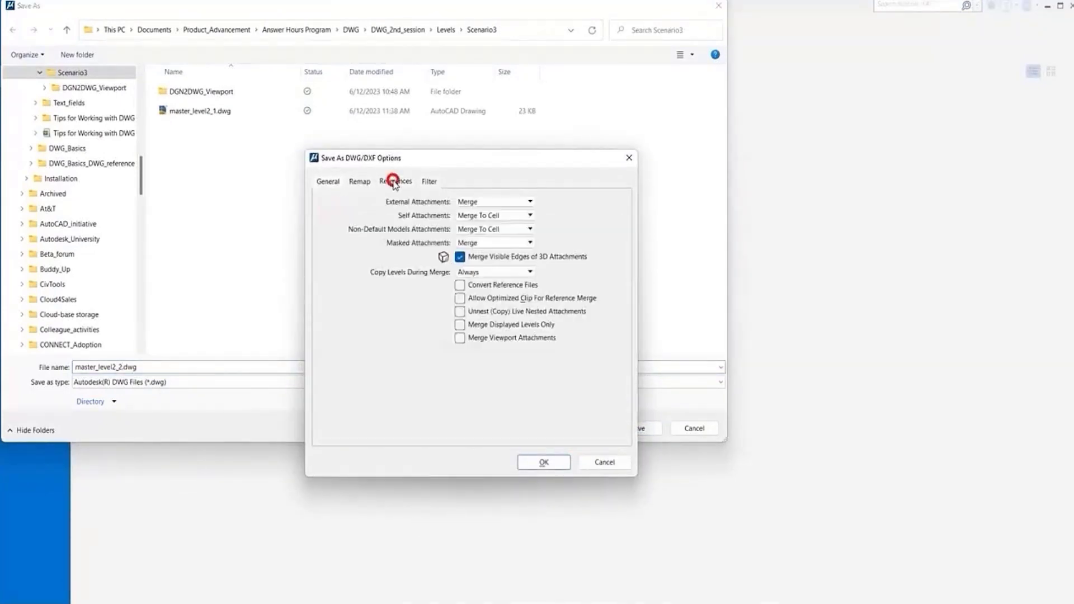
pyautogui.click(460, 339)
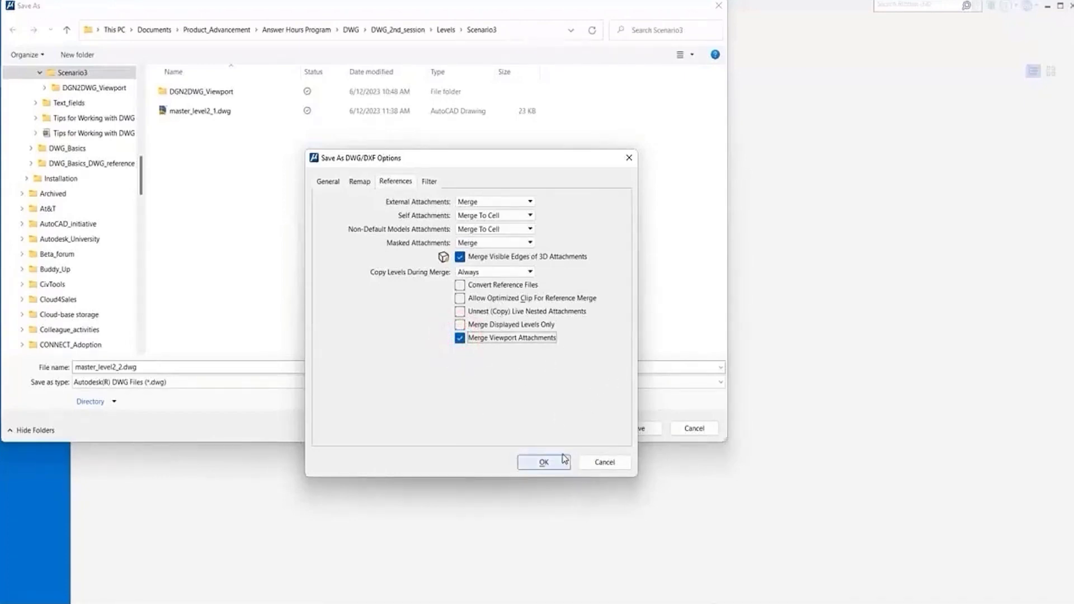
pyautogui.click(544, 464)
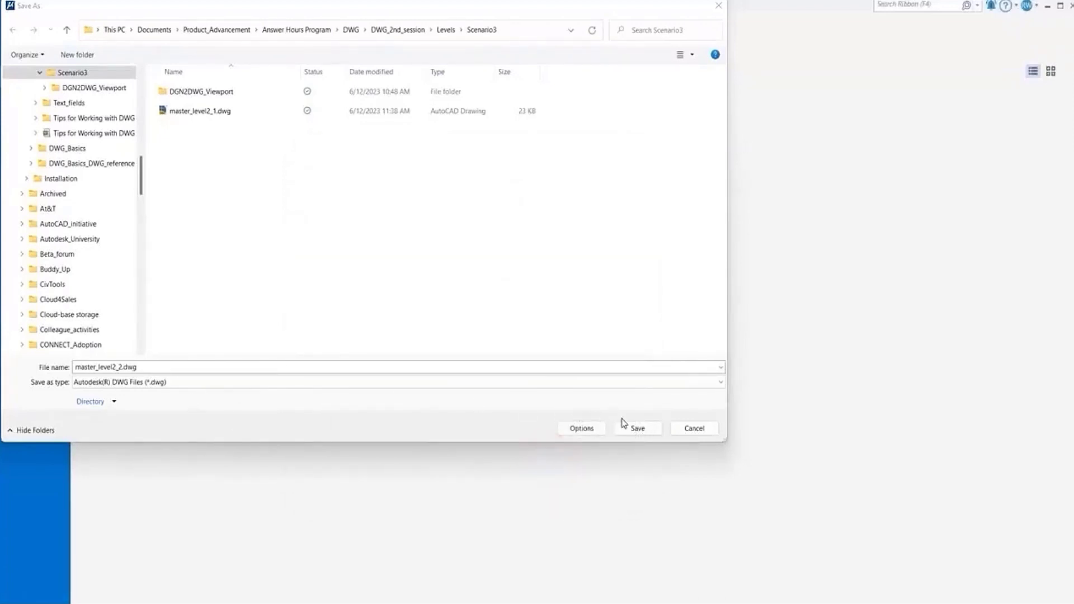
pyautogui.click(633, 430)
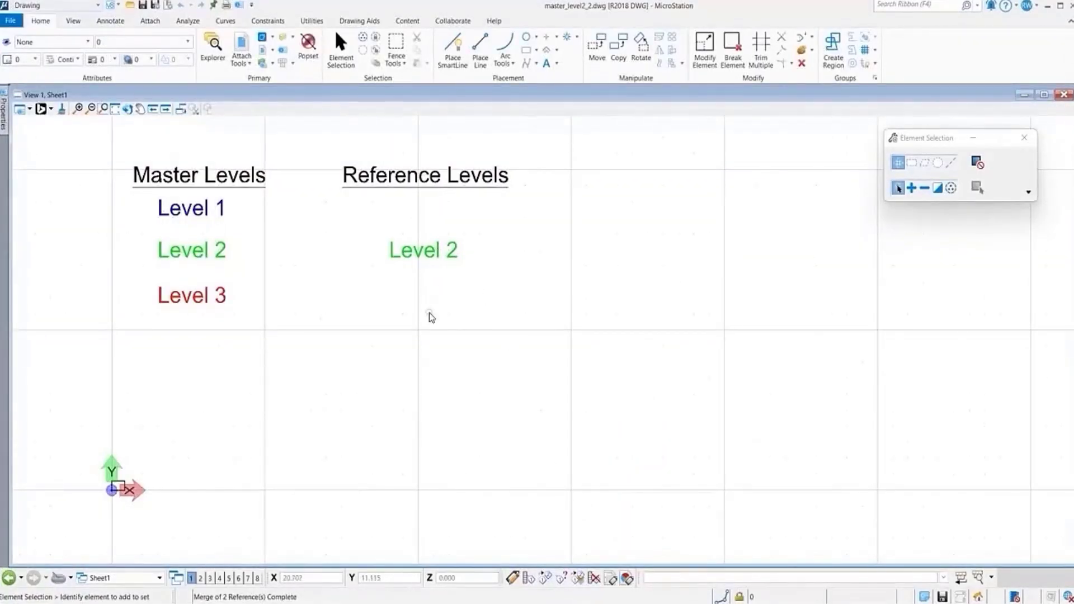
# Step: Examine the reference attachments and the global display of the merged levels in master_level2_2.dwg
pyautogui.click(240, 56)
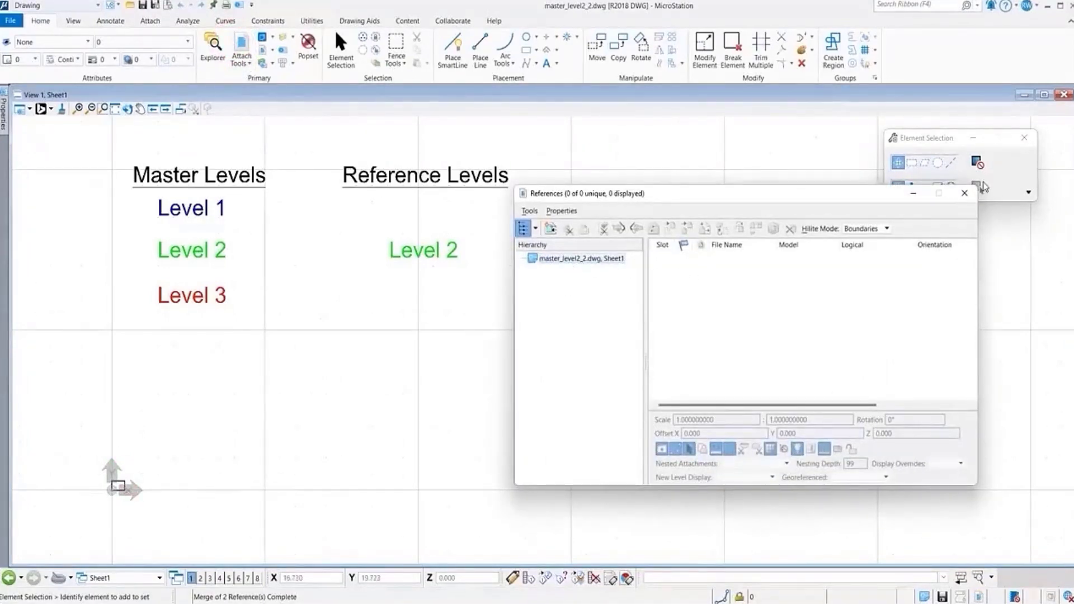
pyautogui.click(916, 194)
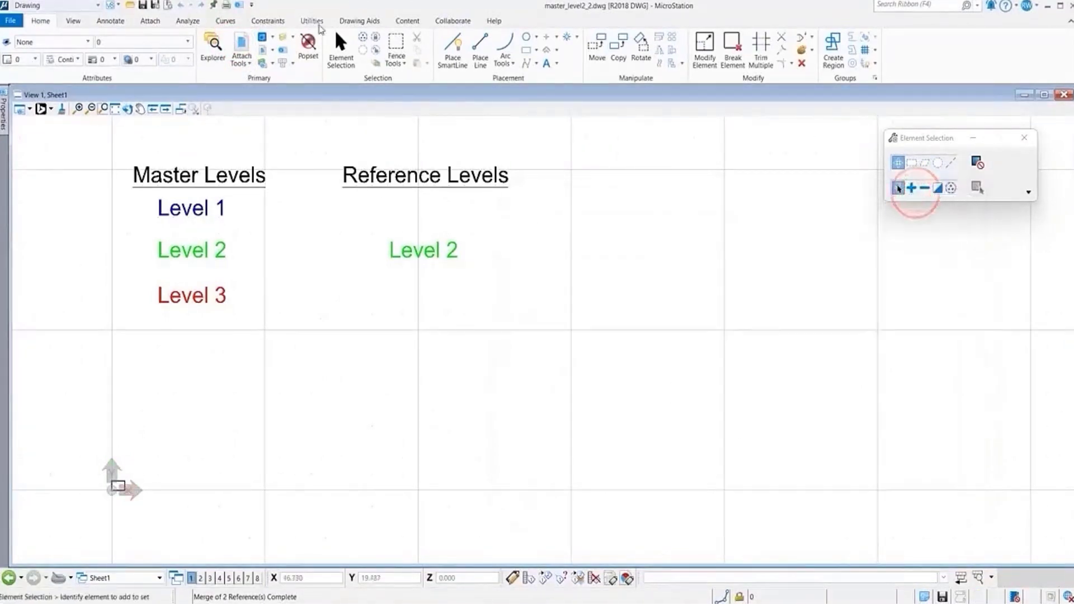
pyautogui.click(263, 64)
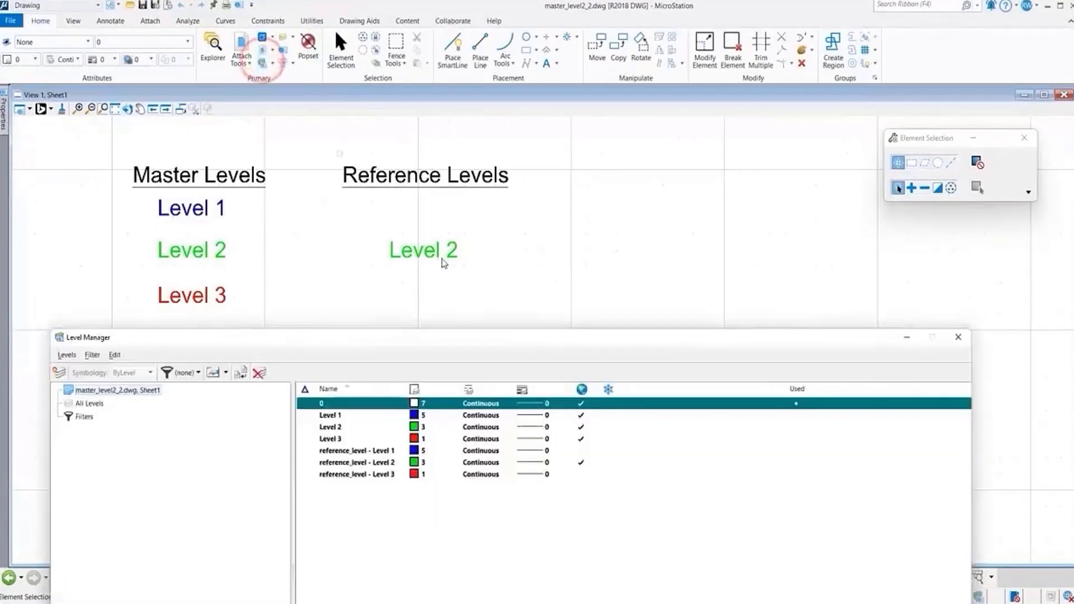
pyautogui.moveTo(547, 336); pyautogui.dragTo(547, 243)
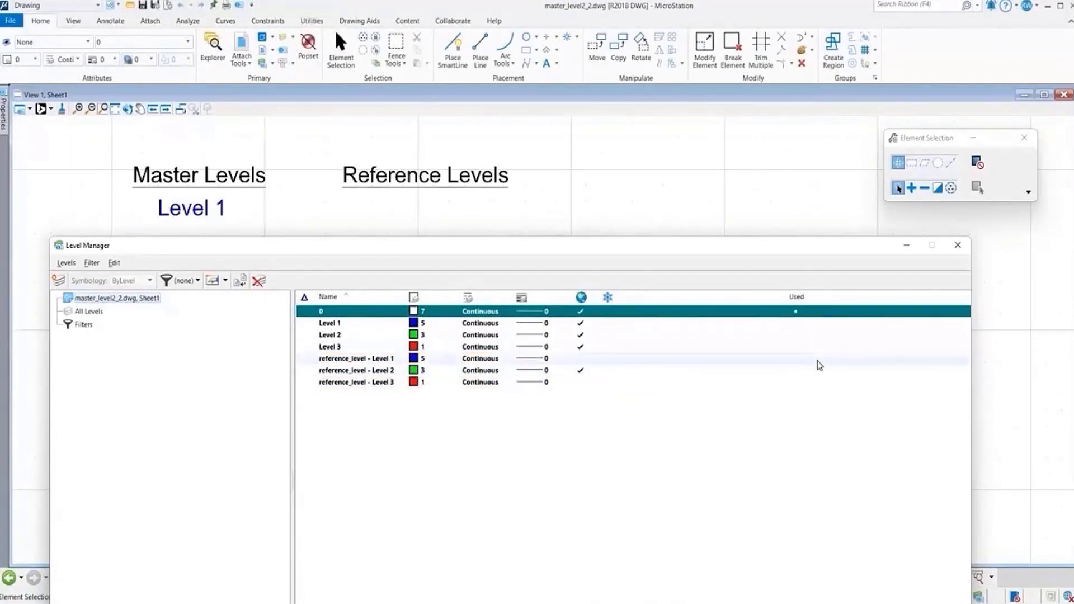
pyautogui.click(907, 245)
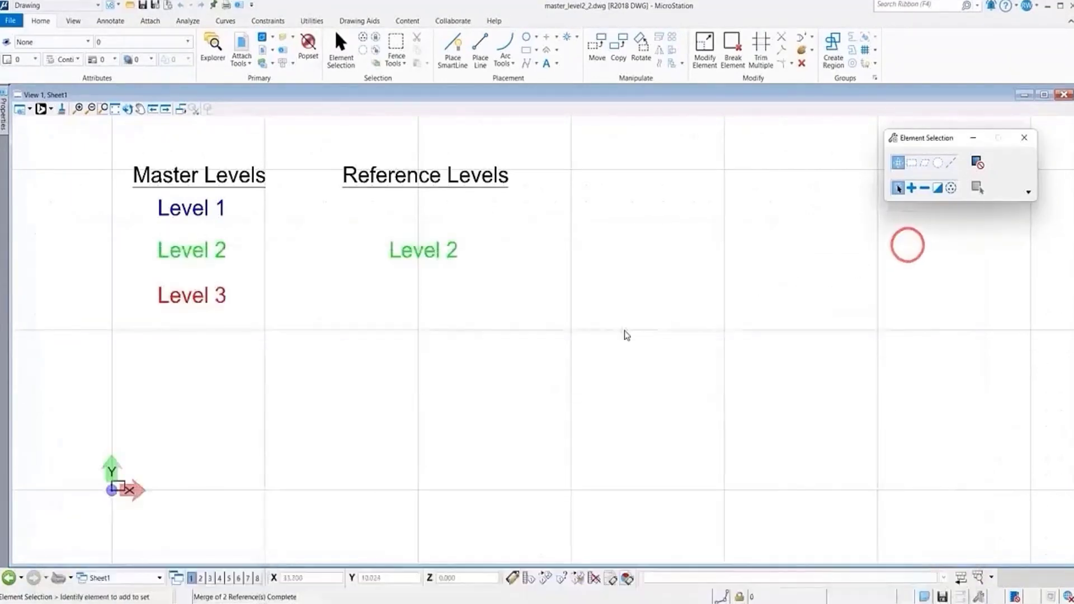